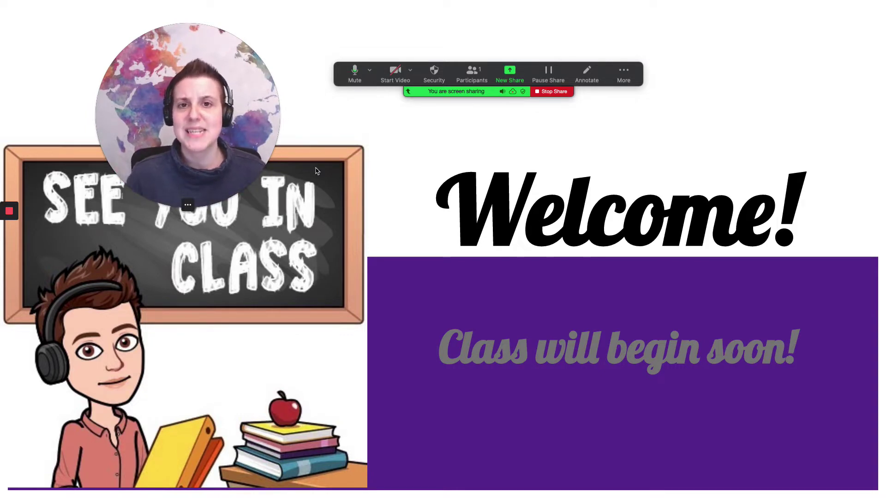
Step: Disable attendee annotation for the shared screen
left_click(624, 80)
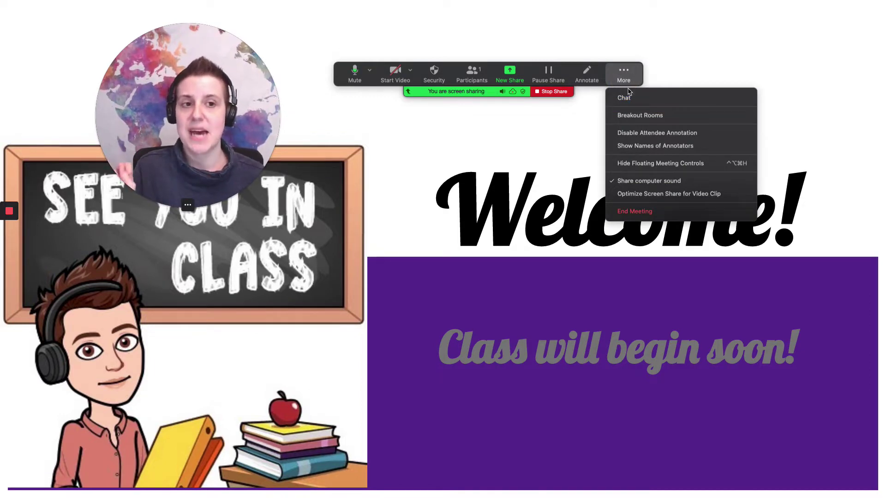
left_click(629, 81)
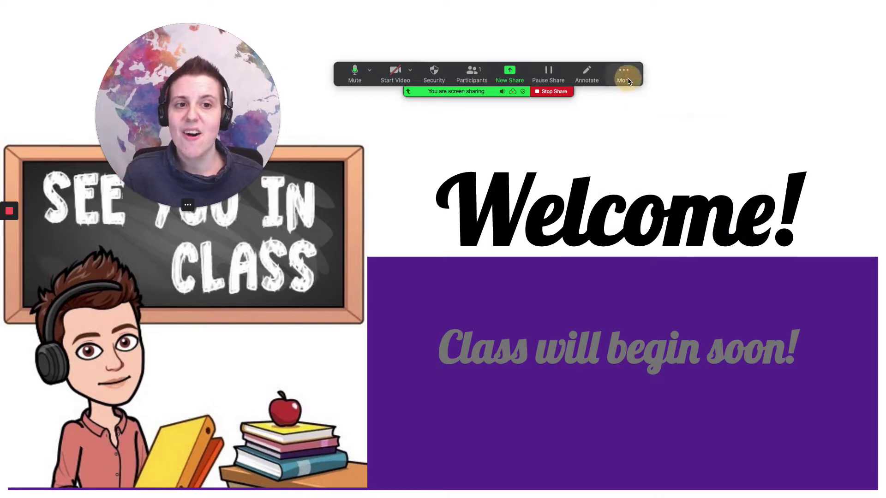
left_click(628, 80)
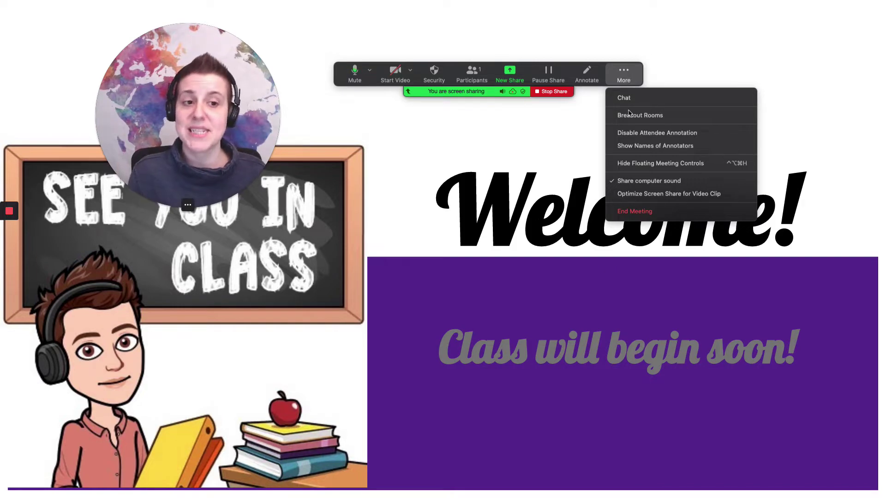
left_click(652, 134)
Step: Open the meeting chat, restrict participants to chatting with Host only, and close the chat window
left_click(624, 76)
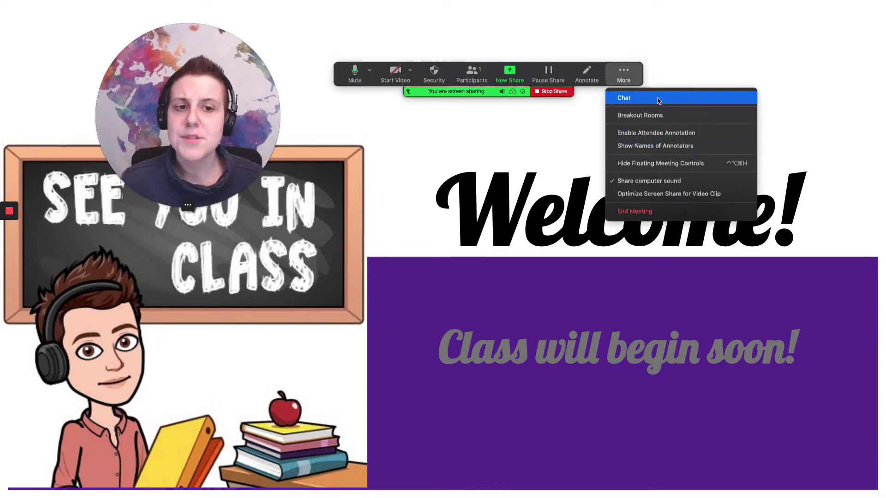
left_click(630, 97)
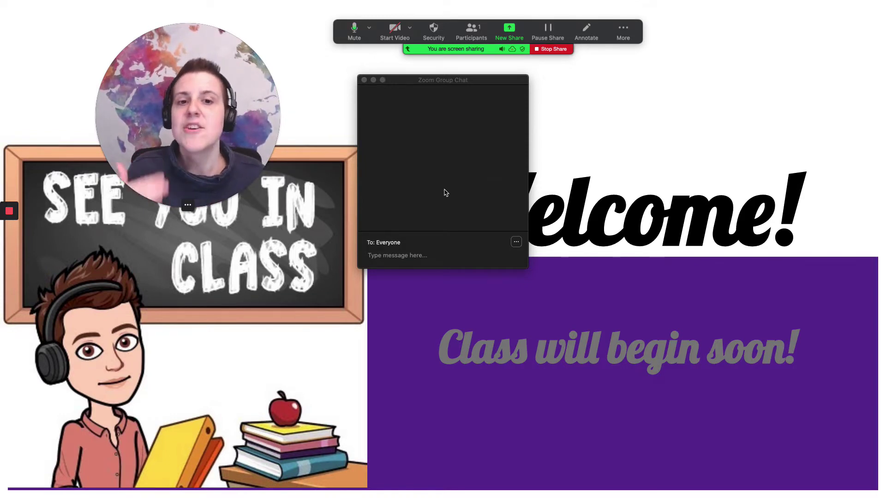
left_click(517, 242)
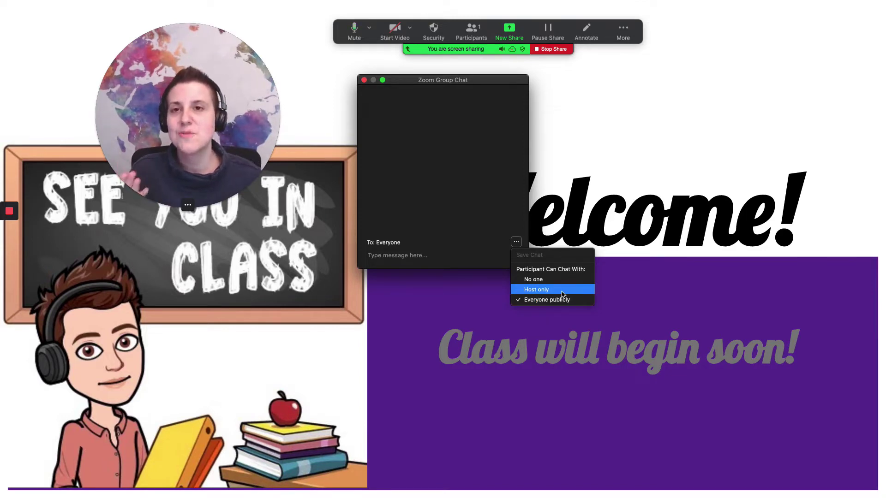
left_click(562, 292)
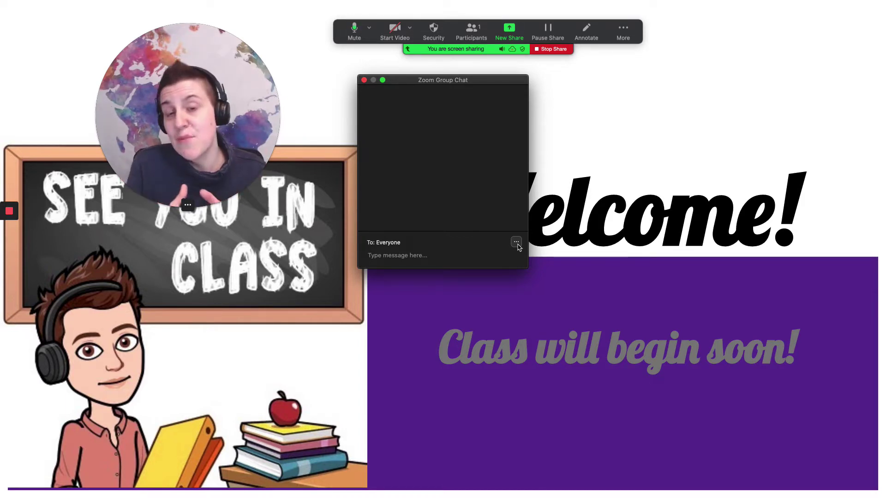
left_click(518, 245)
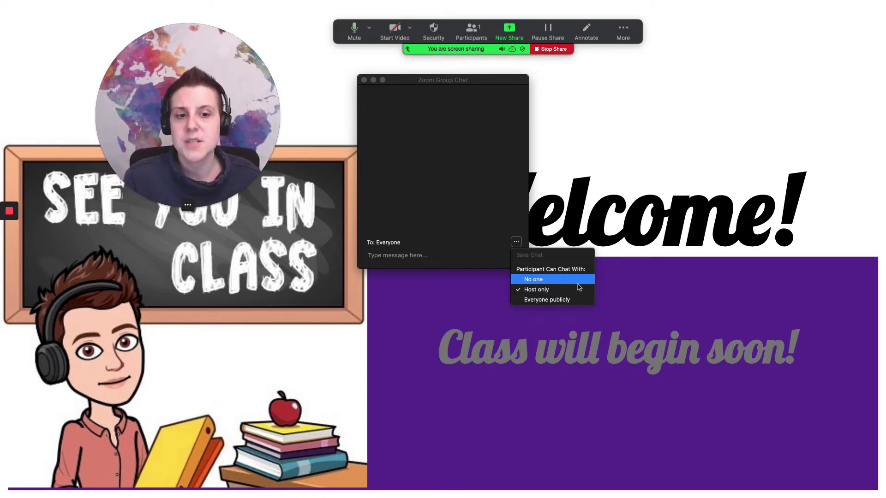
left_click(363, 80)
Step: From the participant list, allow participants to unmute themselves and turn off muting participants upon entry
left_click(472, 29)
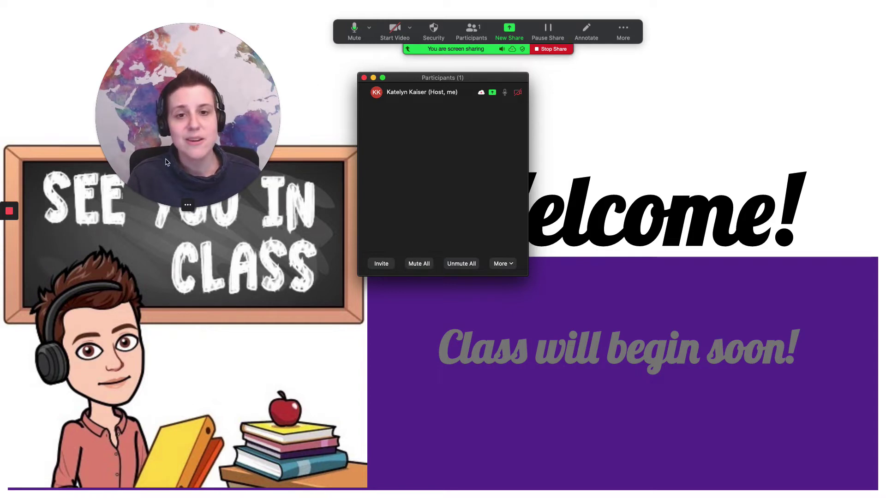
mouse_move(188, 205)
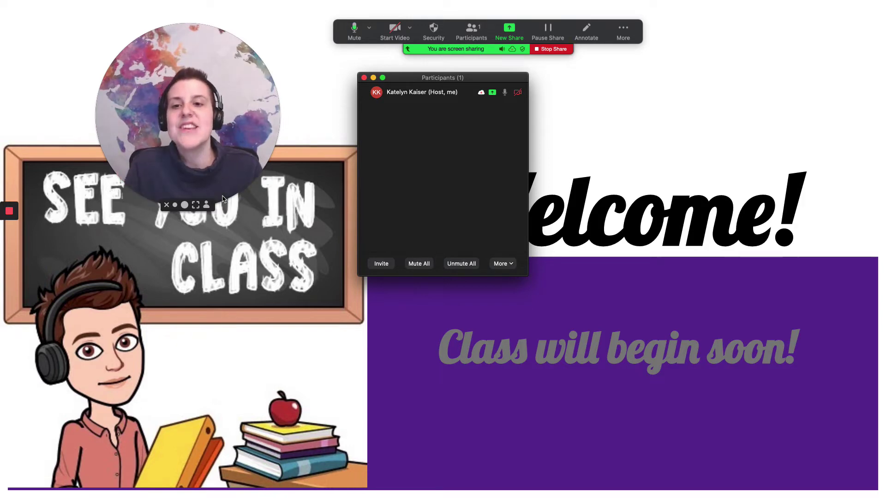
left_click_drag(452, 77, 425, 87)
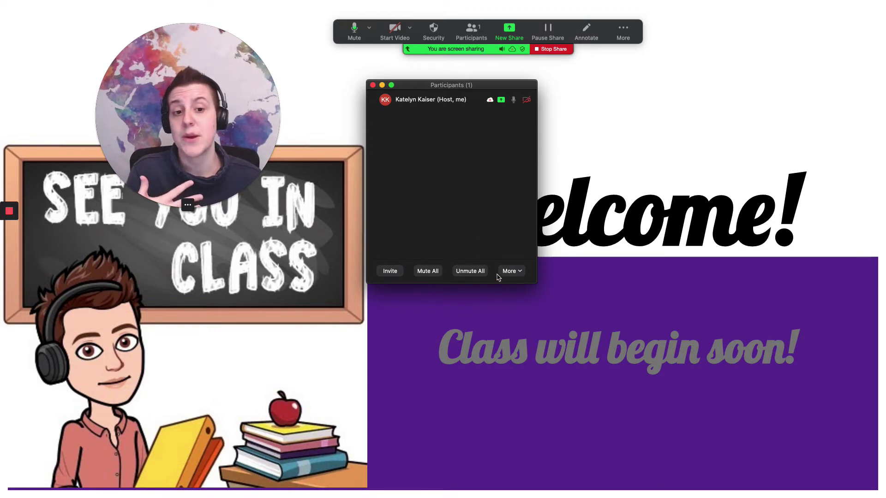
left_click(511, 272)
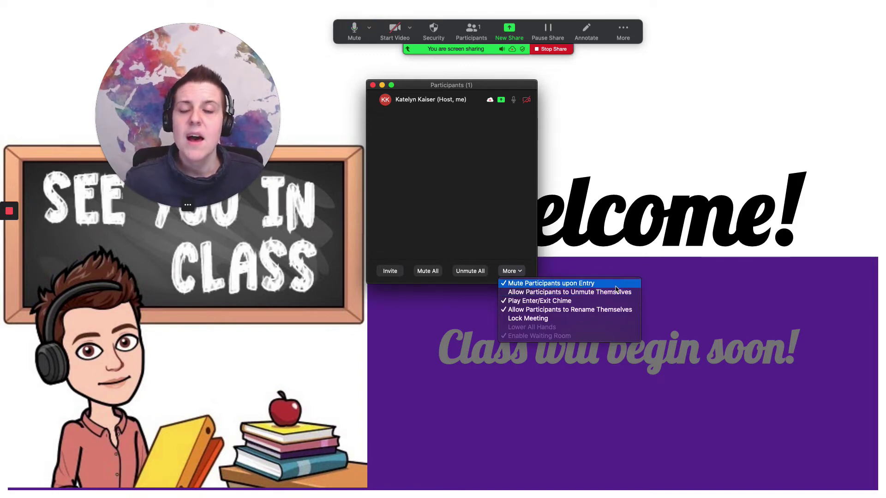
left_click(616, 292)
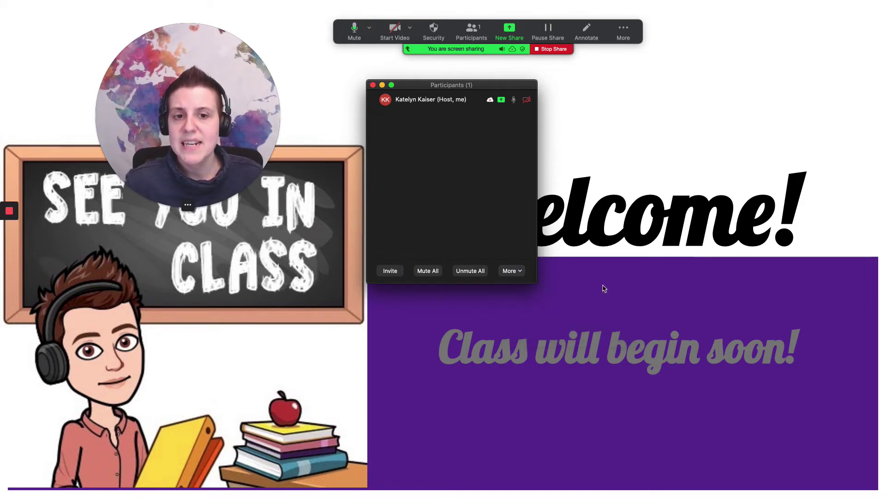
left_click(519, 273)
left_click(526, 284)
left_click(512, 271)
left_click(523, 283)
Step: Switch the participants' permission to unmute themselves off and back on
left_click(510, 272)
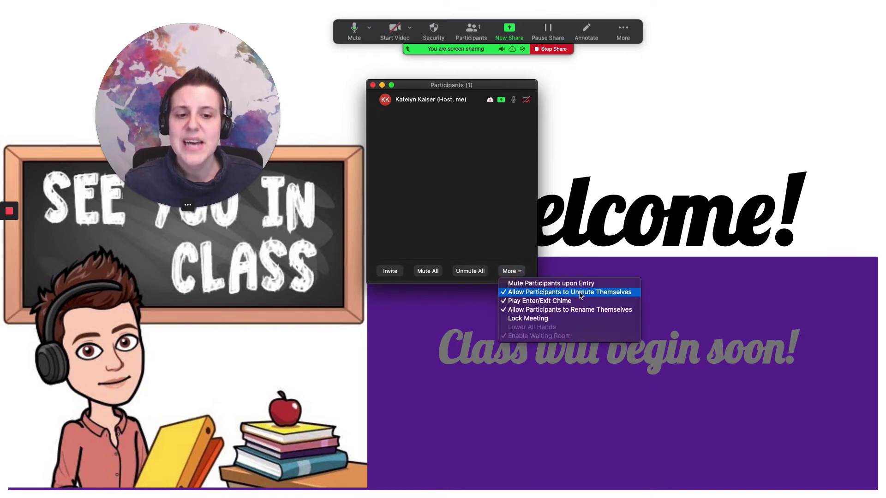
left_click(604, 295)
left_click(509, 268)
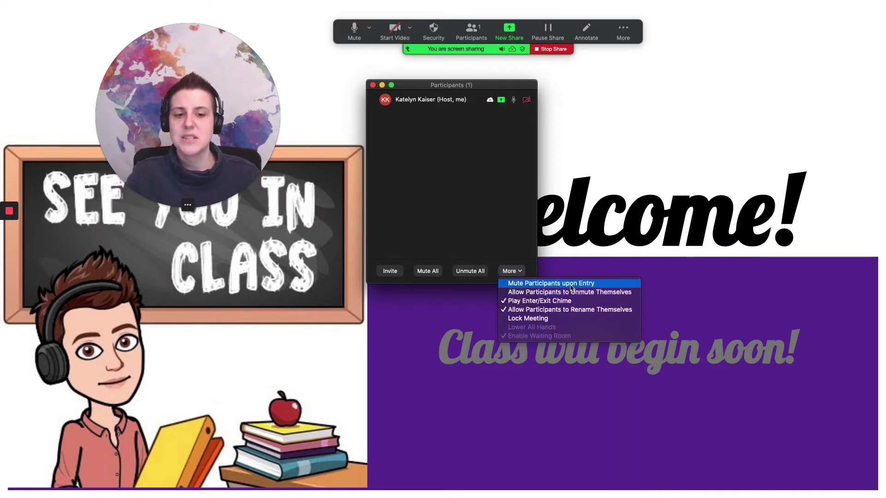
left_click(570, 286)
left_click(522, 275)
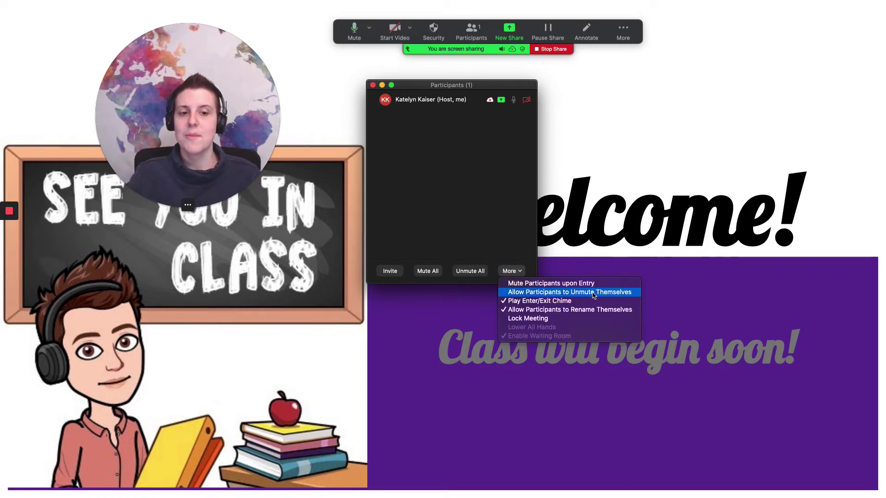
left_click(510, 272)
left_click(512, 273)
left_click(515, 292)
left_click(511, 271)
left_click(511, 271)
left_click(511, 271)
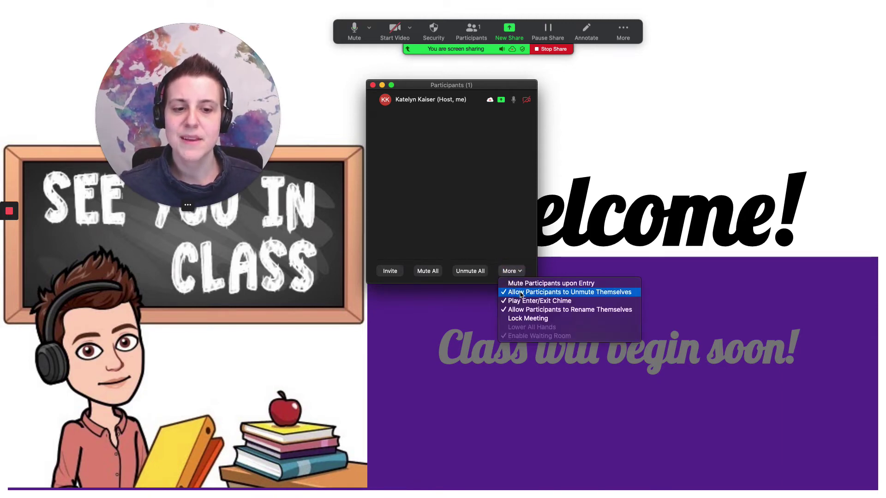
left_click(512, 271)
Step: Stop participants from unmuting themselves and from renaming themselves in the meeting
left_click(511, 271)
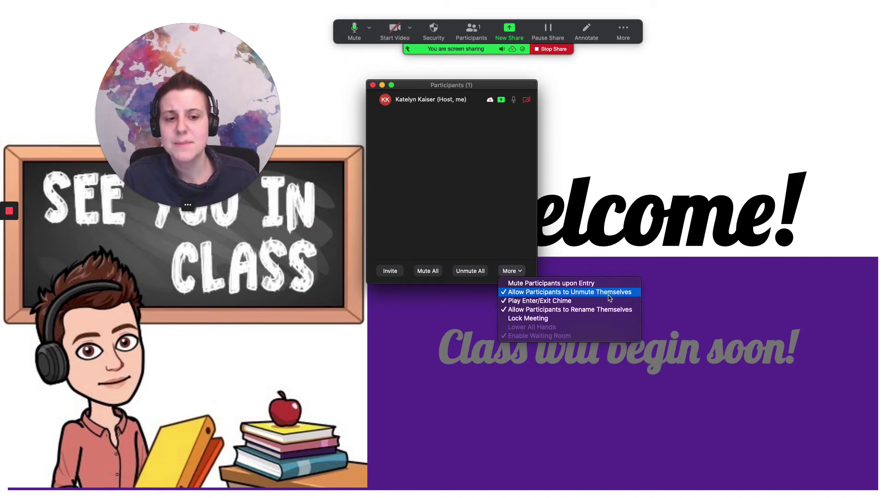
left_click(609, 296)
left_click(511, 271)
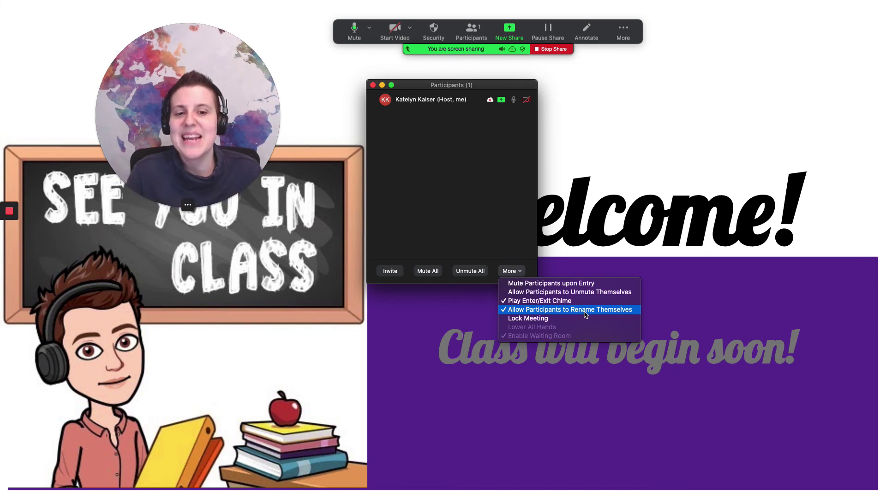
left_click(595, 312)
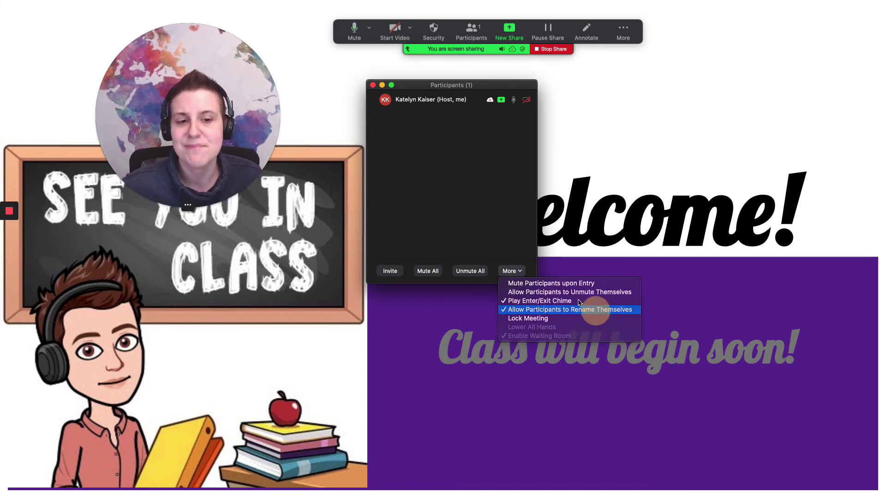
left_click(514, 273)
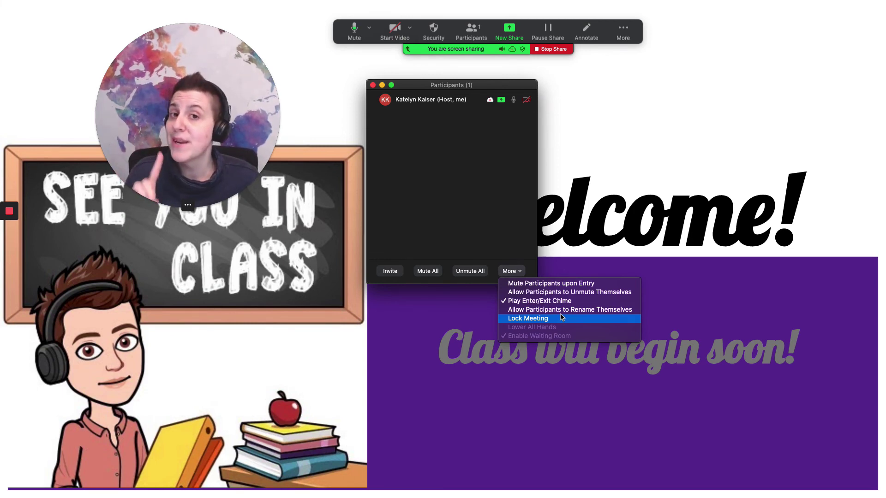
Step: View the rename option for the host's own entry in the participant list
left_click(417, 111)
mouse_move(429, 103)
left_click(517, 100)
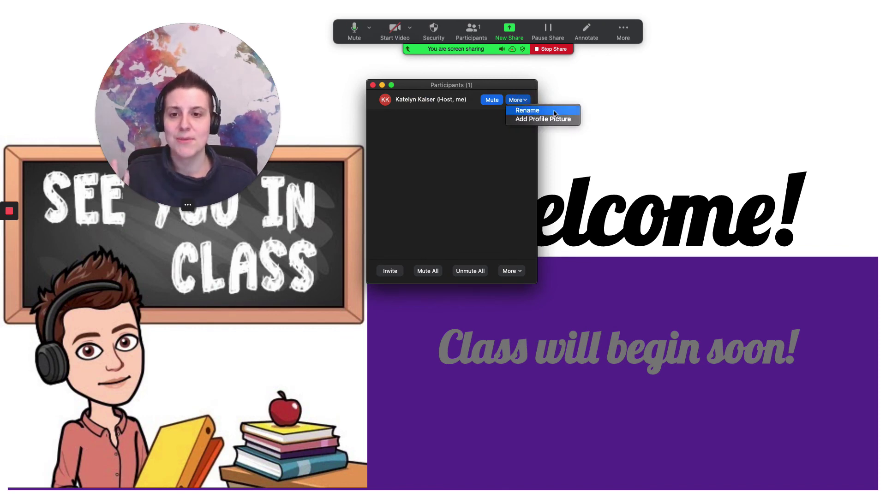
left_click(497, 88)
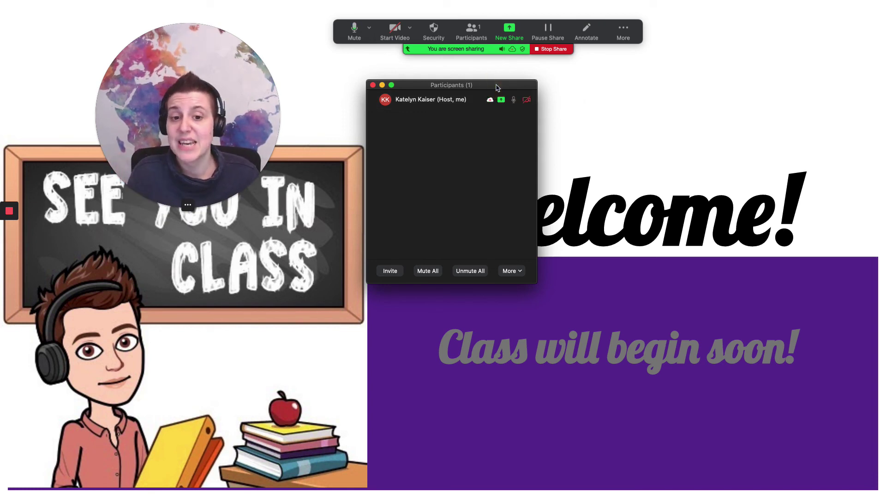
left_click(504, 272)
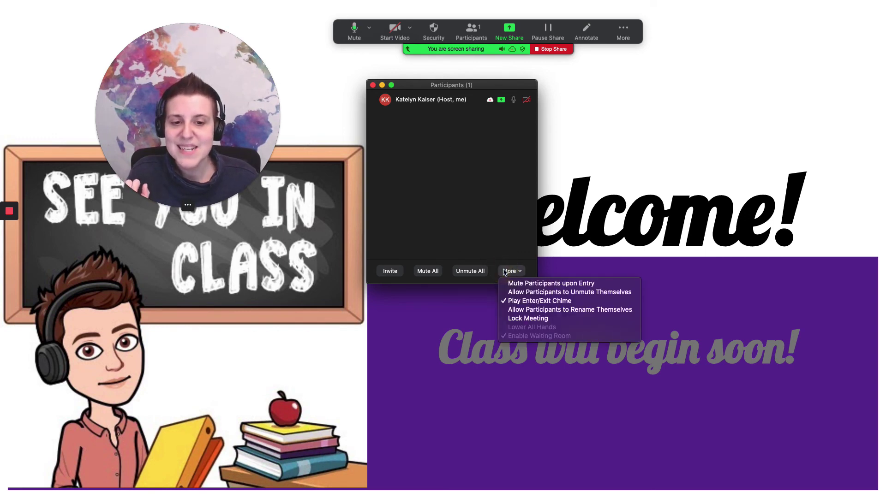
left_click(505, 271)
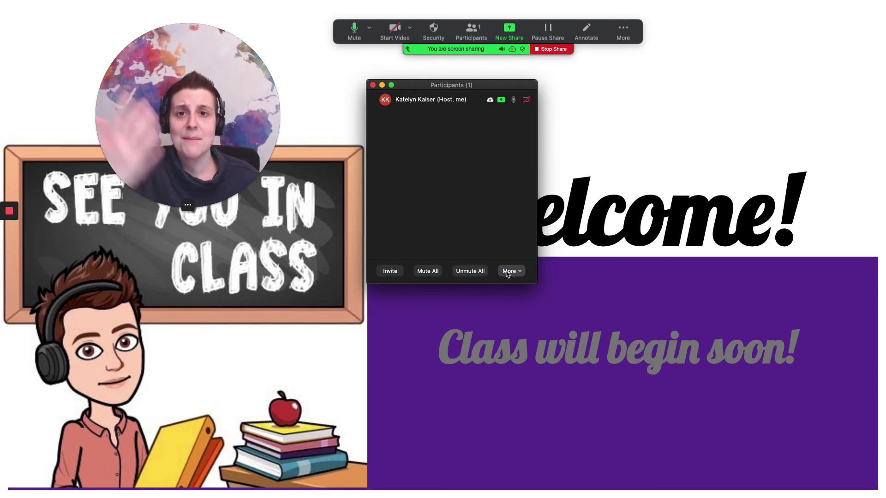
mouse_move(523, 107)
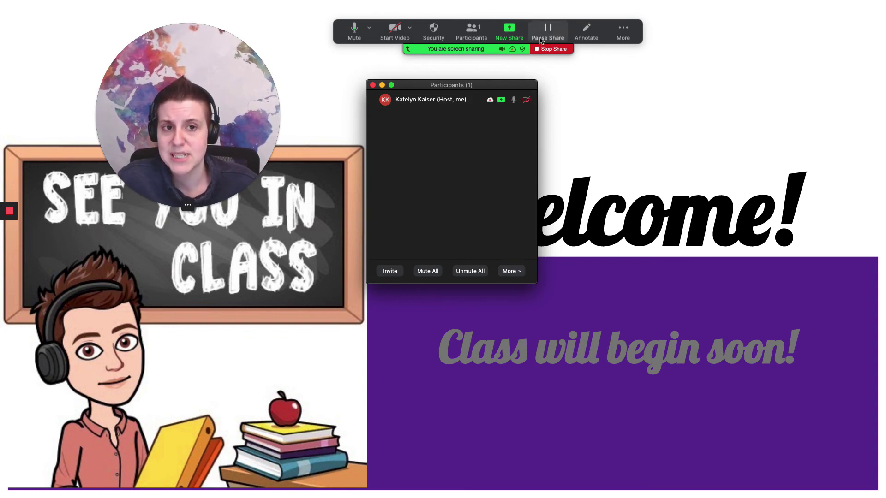
left_click(633, 42)
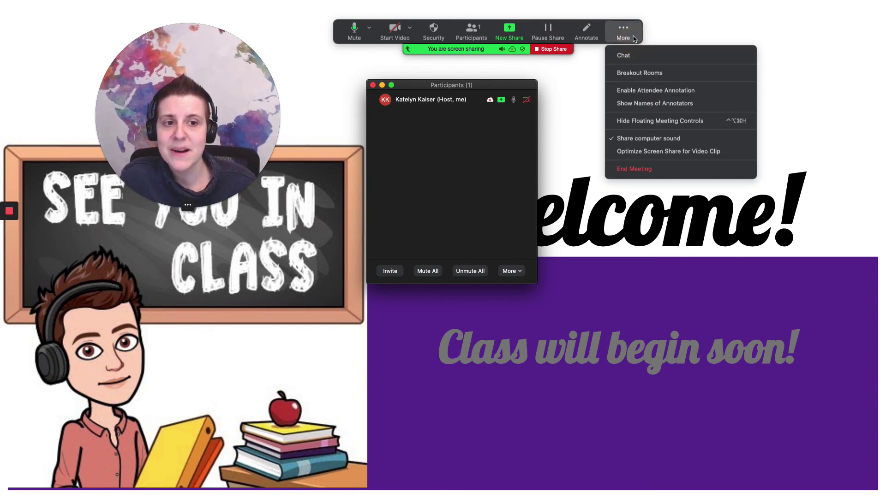
left_click(633, 39)
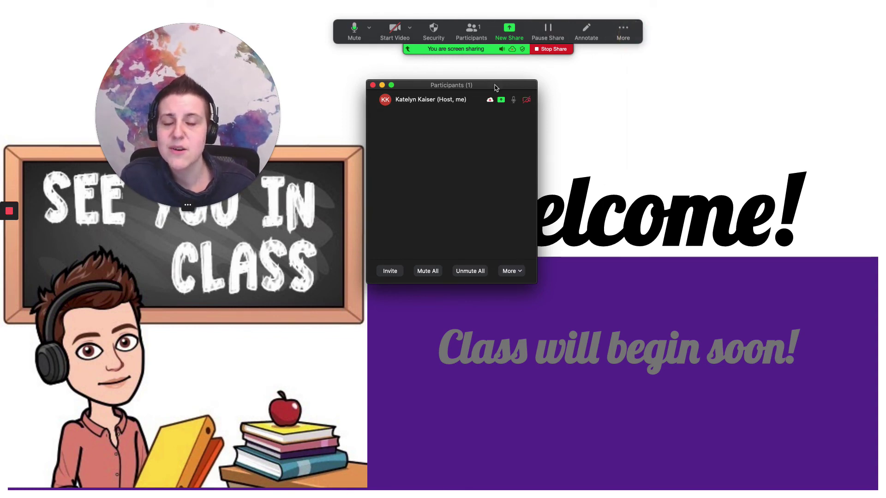